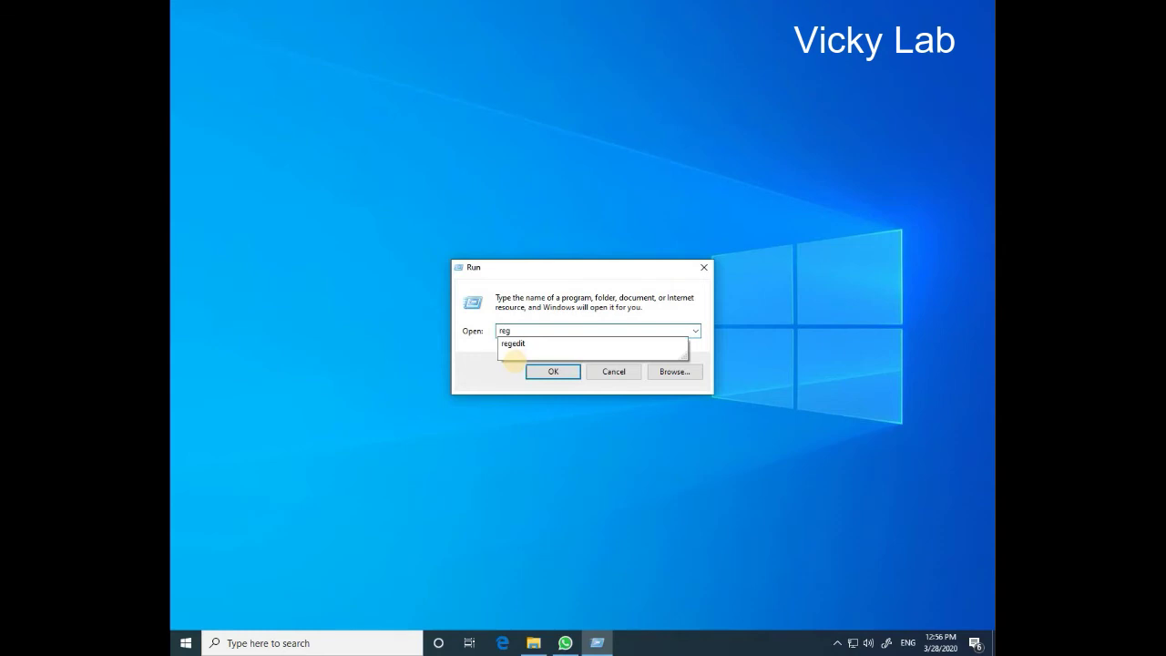
# Open Registry Editor by running regedit from the Run dialog, and close it
pyautogui.press('Return')
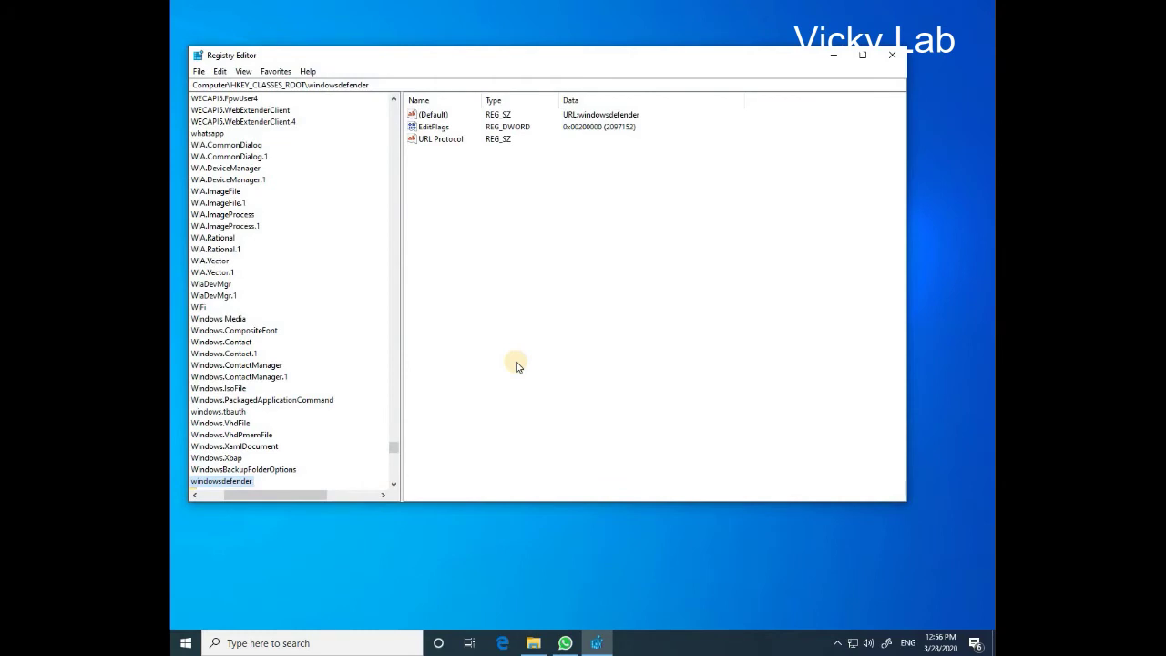
pyautogui.click(892, 55)
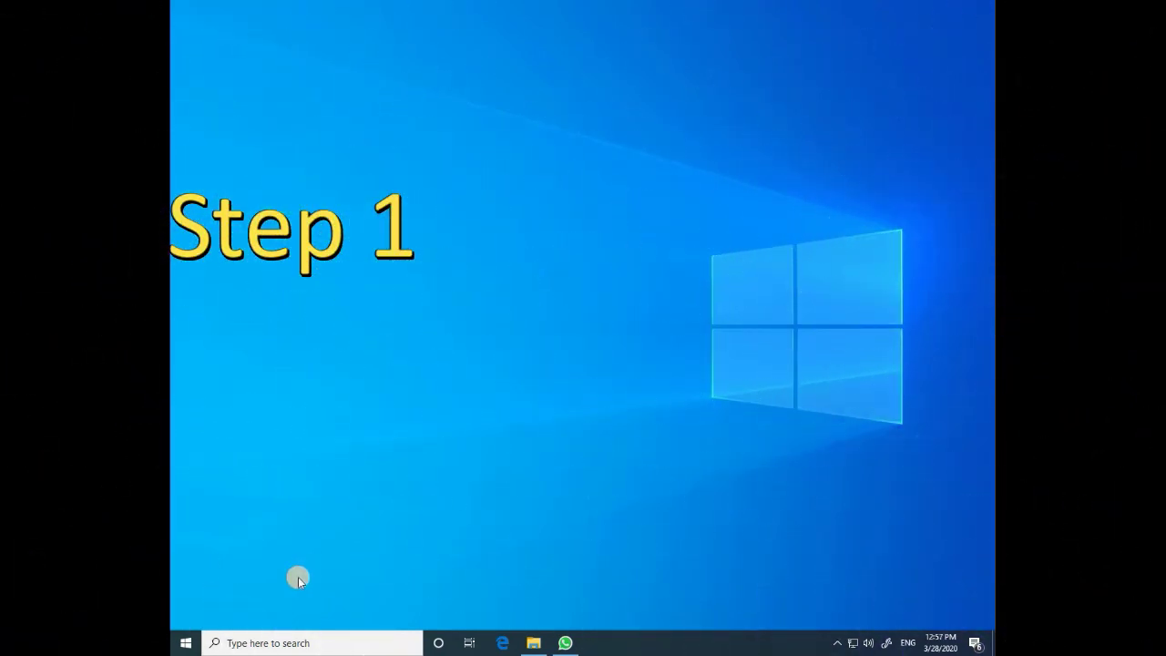
# Bring up the Run dialog again, launch Registry Editor with the regedit command, and close the editor
pyautogui.press('super+r')
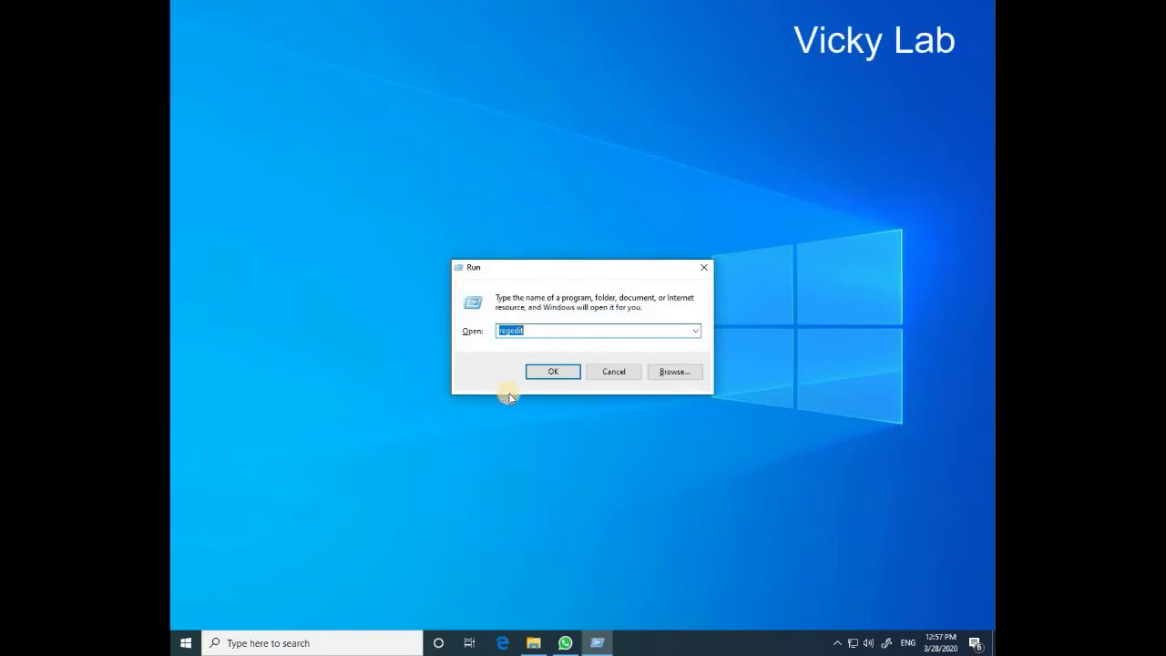
pyautogui.click(538, 332)
pyautogui.click(550, 372)
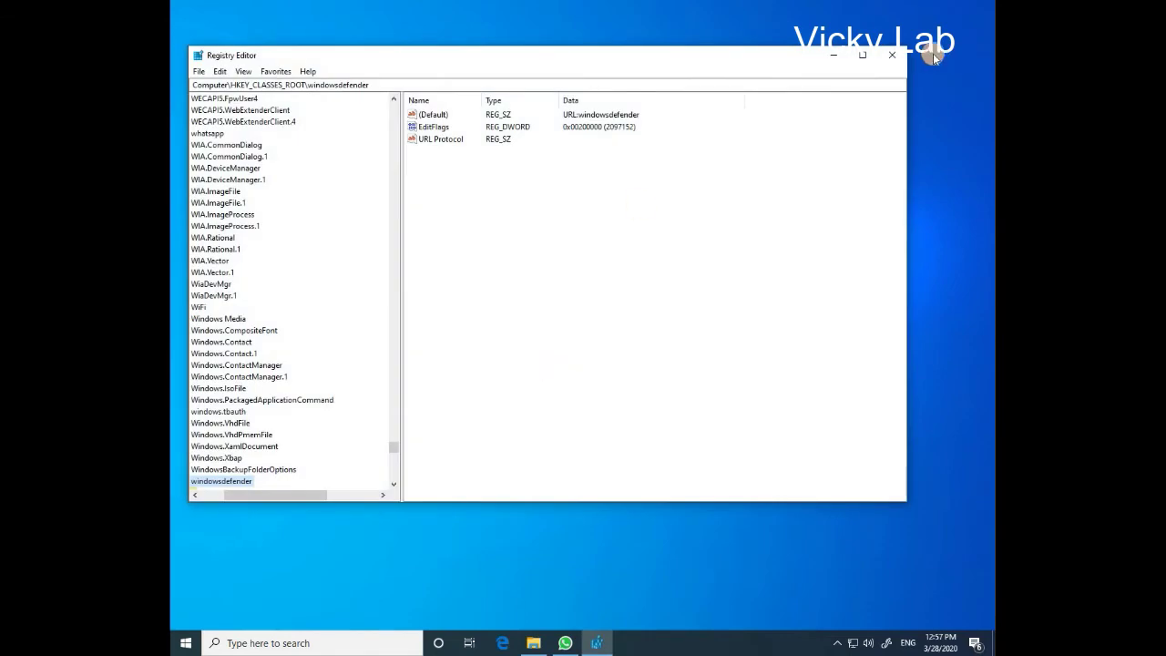
pyautogui.click(892, 55)
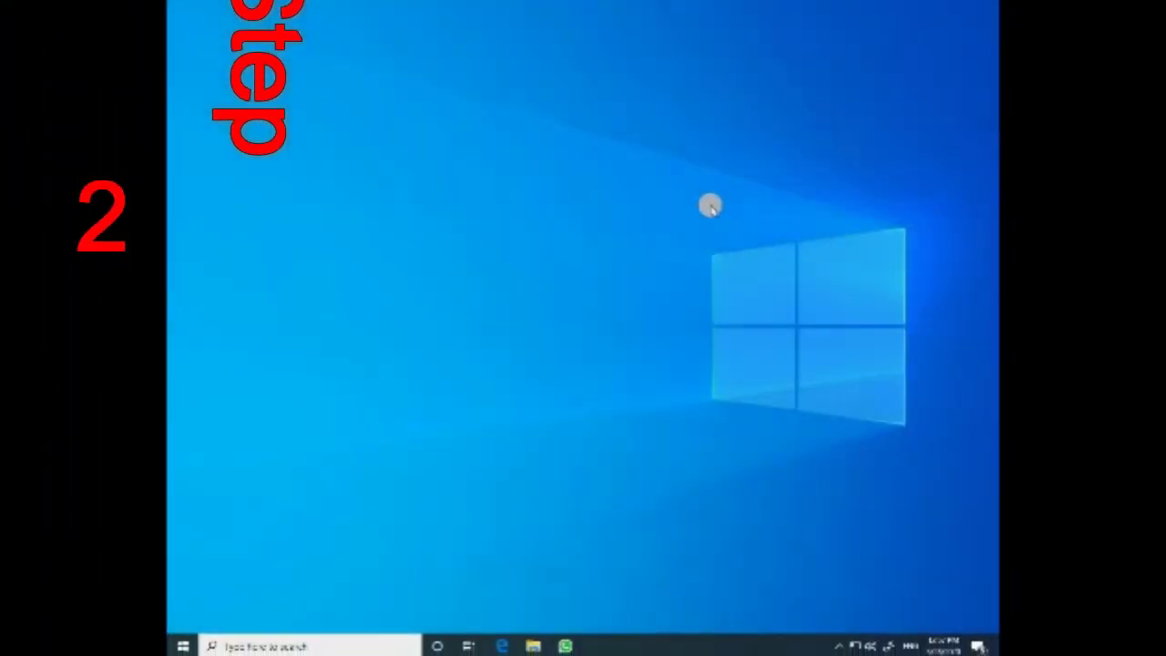
# Search Windows for "windows pow" and open Windows PowerShell
pyautogui.click(299, 645)
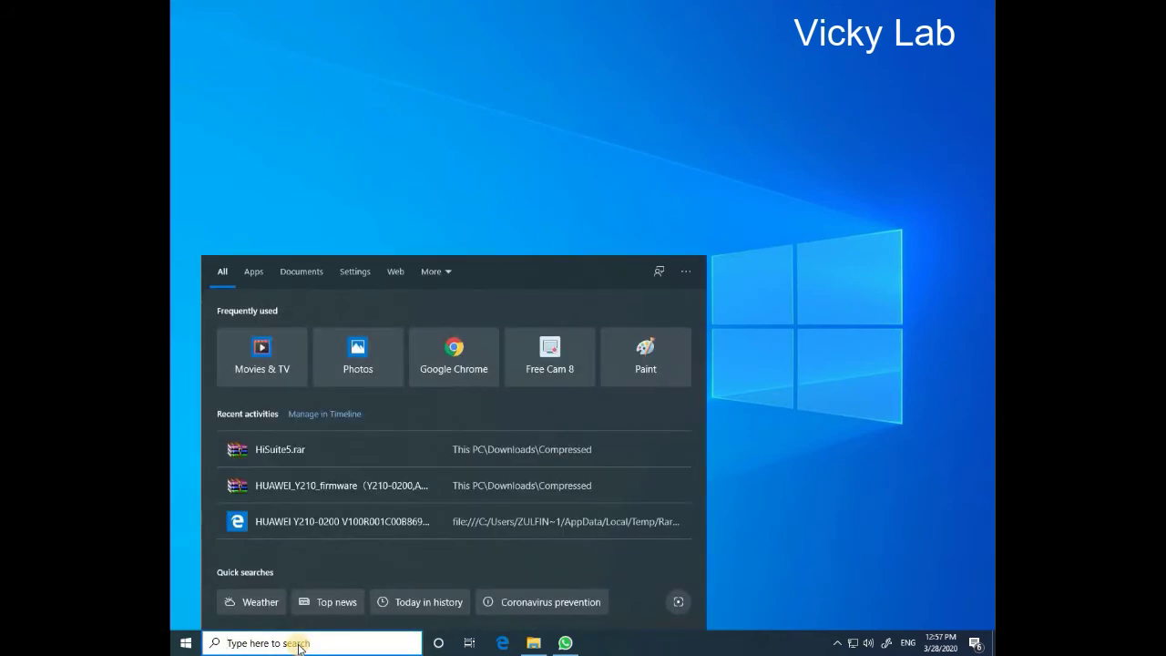
pyautogui.write('w')
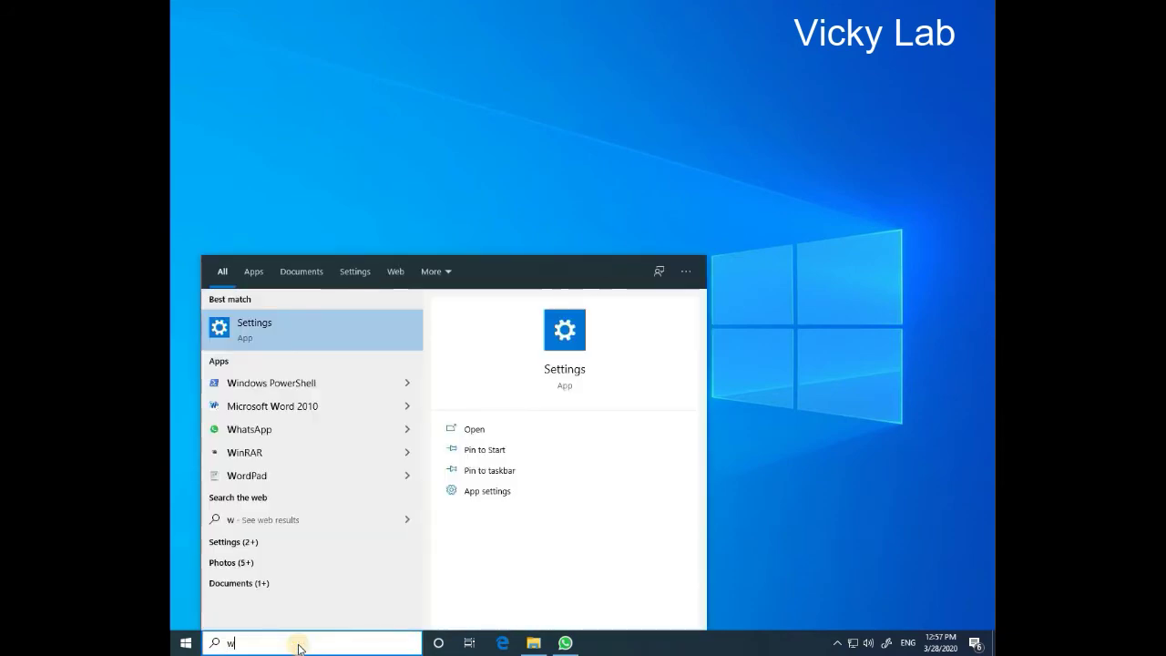
pyautogui.write('indows pow')
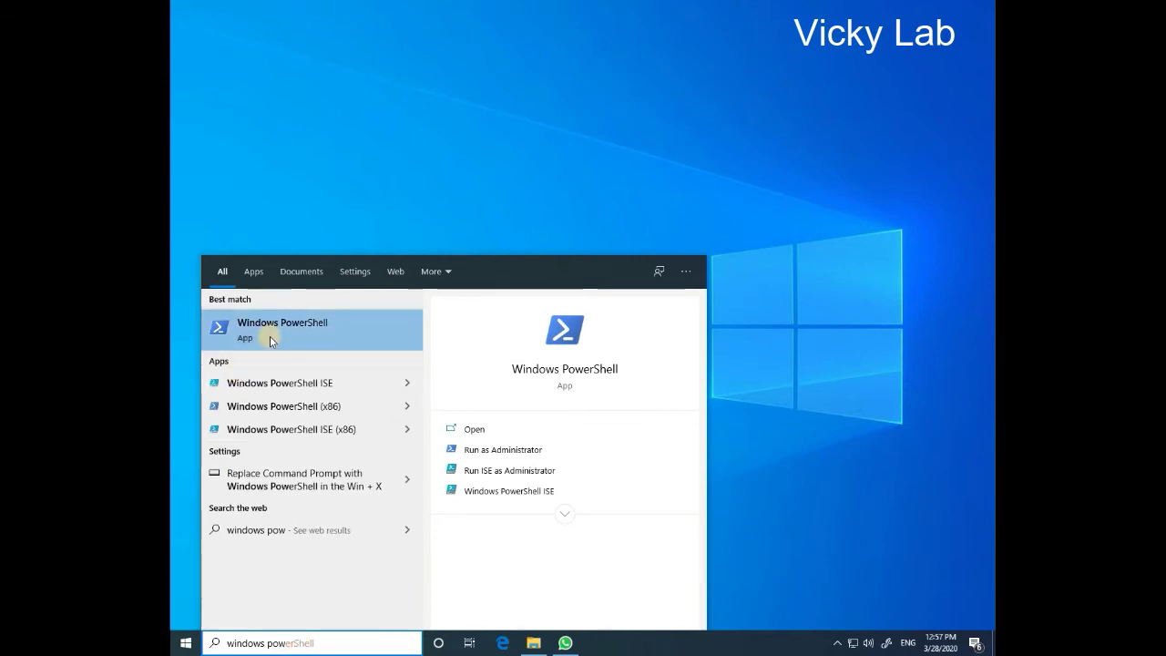
pyautogui.click(305, 337)
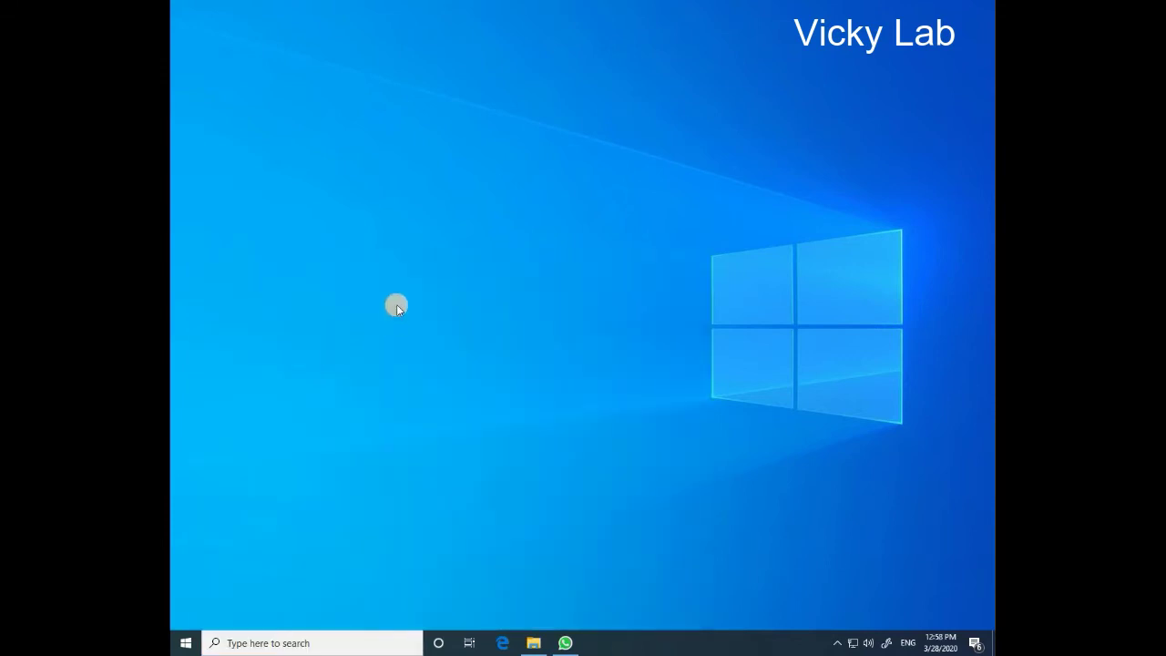
pyautogui.click(493, 173)
pyautogui.click(438, 161)
pyautogui.press('Escape')
# Run regedit in PowerShell to open Registry Editor, and close both windows
pyautogui.write('rege')
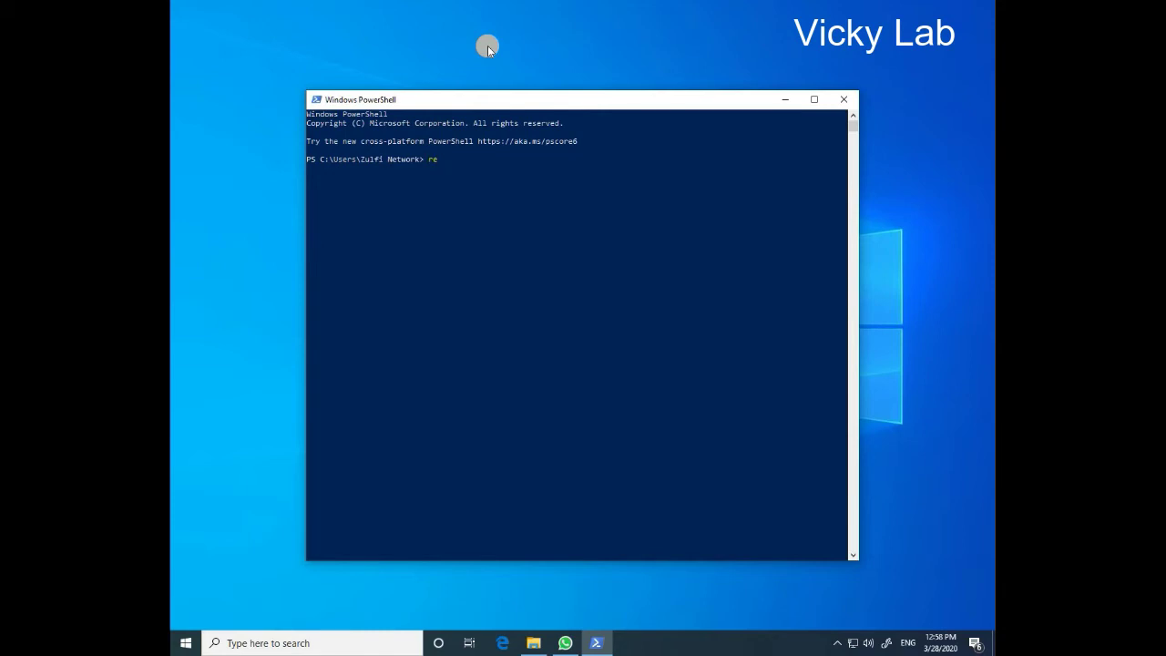
pyautogui.write('dit')
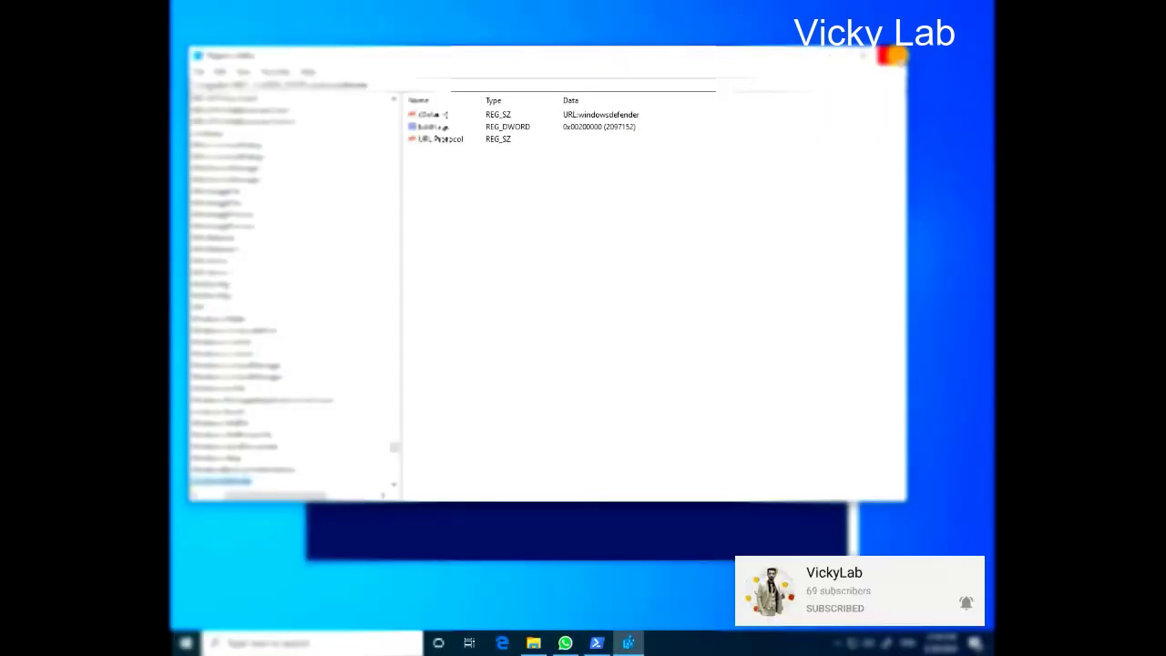
pyautogui.click(889, 55)
pyautogui.click(836, 99)
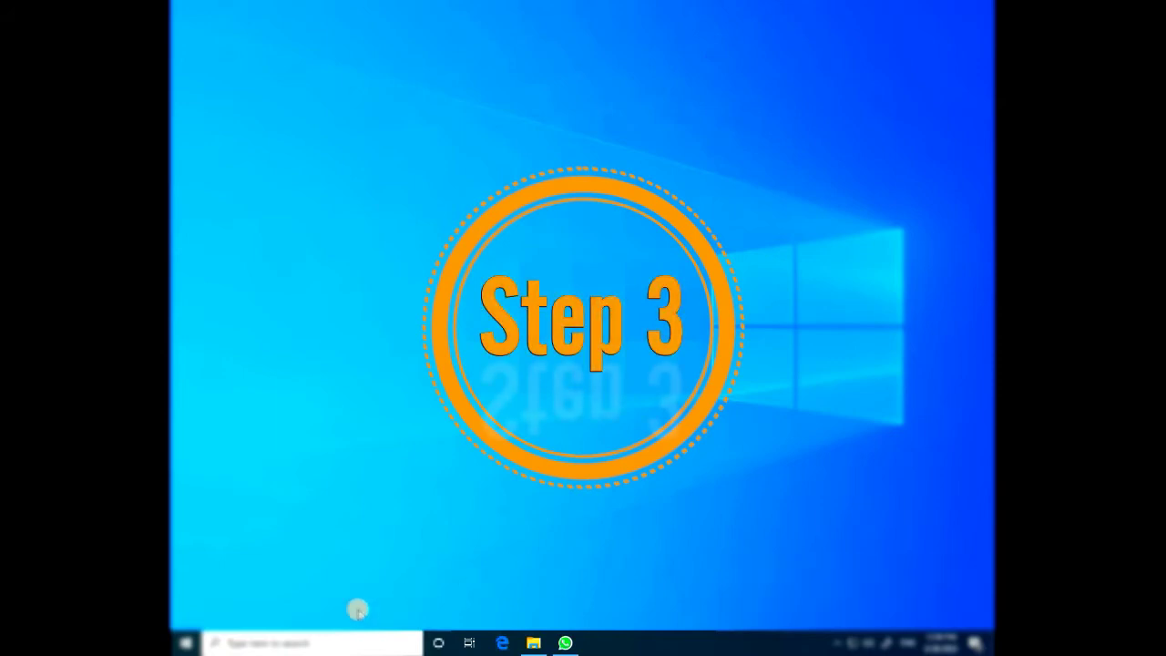
# Search Windows for "this" and open This PC in File Explorer
pyautogui.click(313, 642)
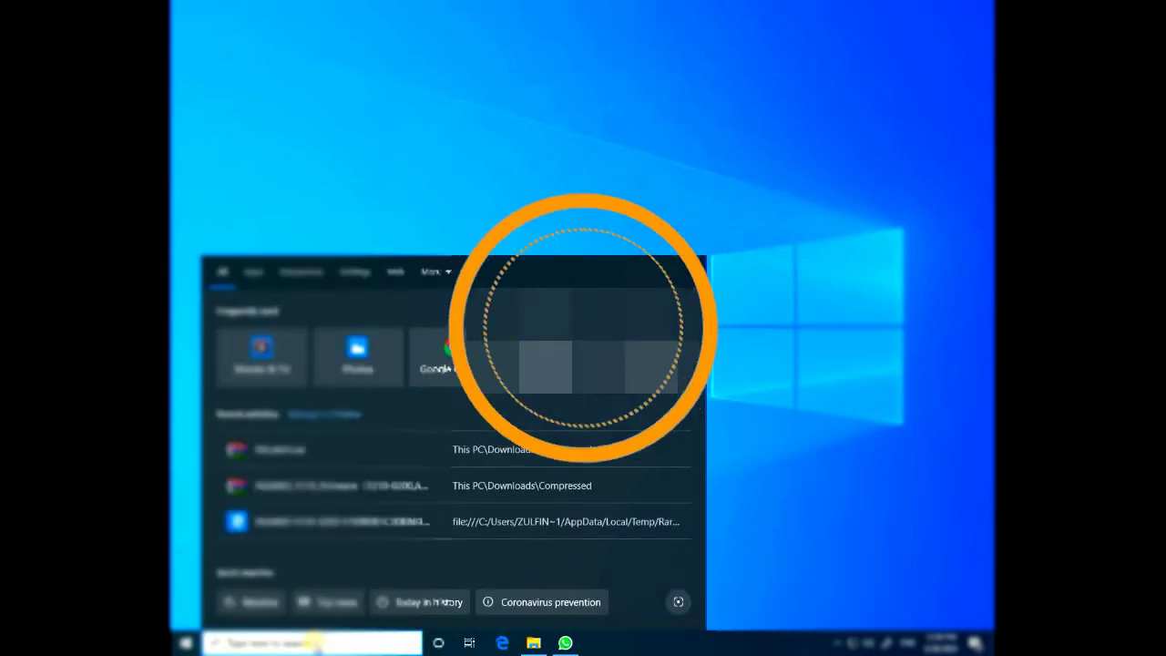
pyautogui.write('thi')
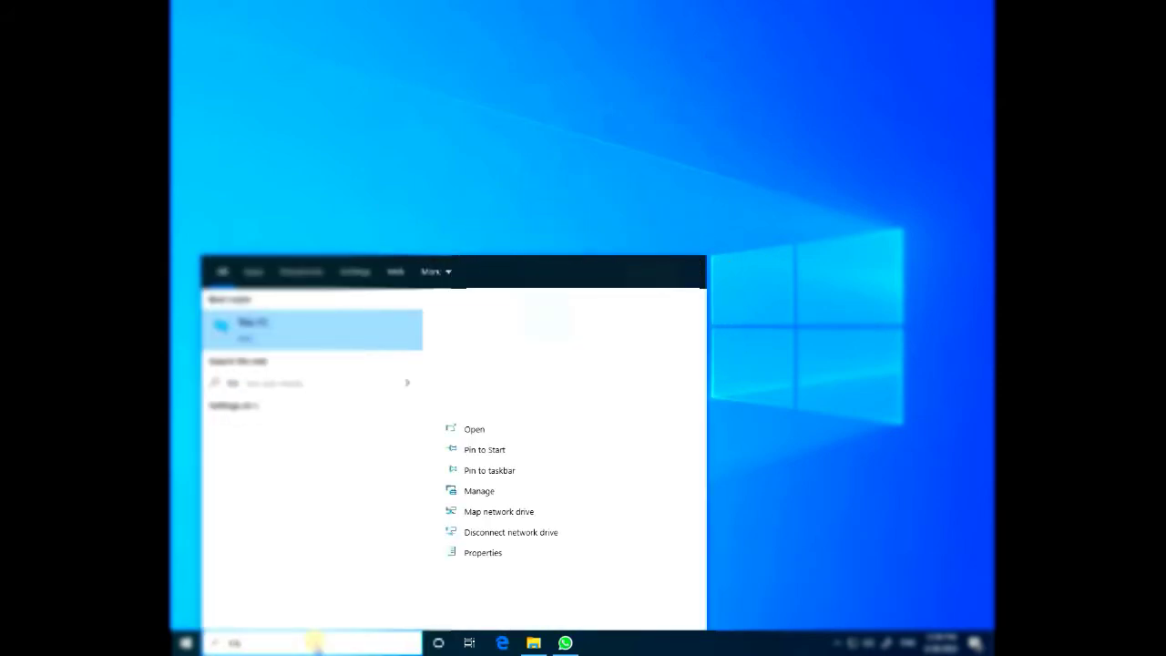
pyautogui.write('s')
pyautogui.press('Return')
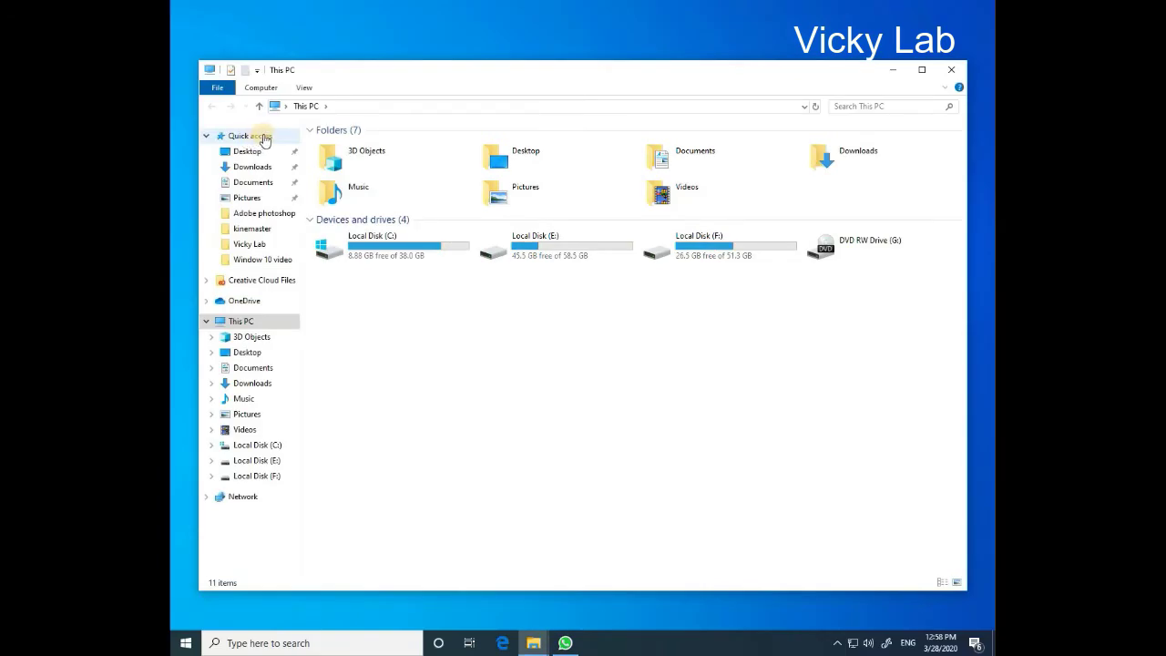
# Launch Registry Editor by entering regedit as the File Explorer address from Quick access, and close both windows
pyautogui.click(264, 139)
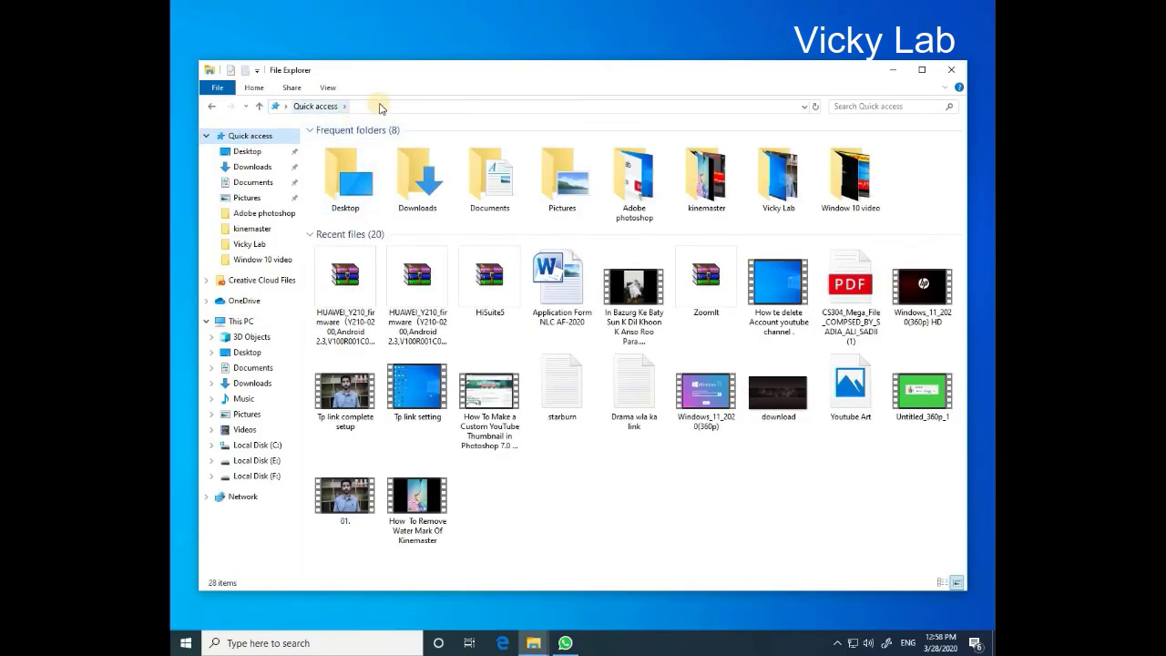
pyautogui.click(383, 108)
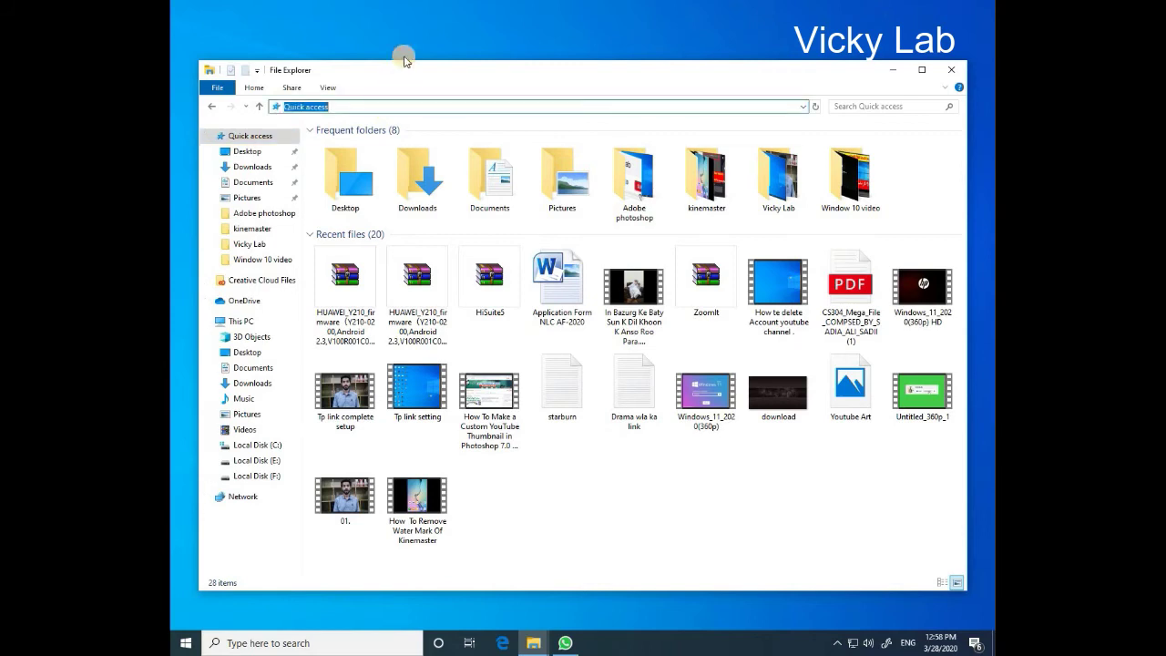
pyautogui.write('reg')
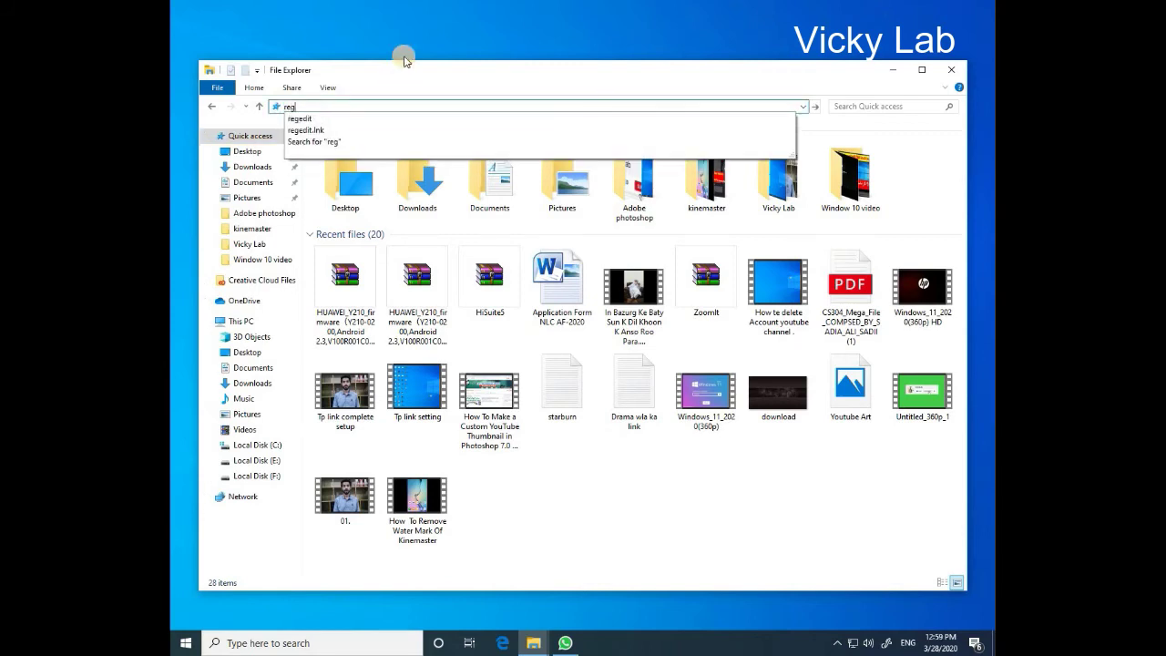
pyautogui.press('Down')
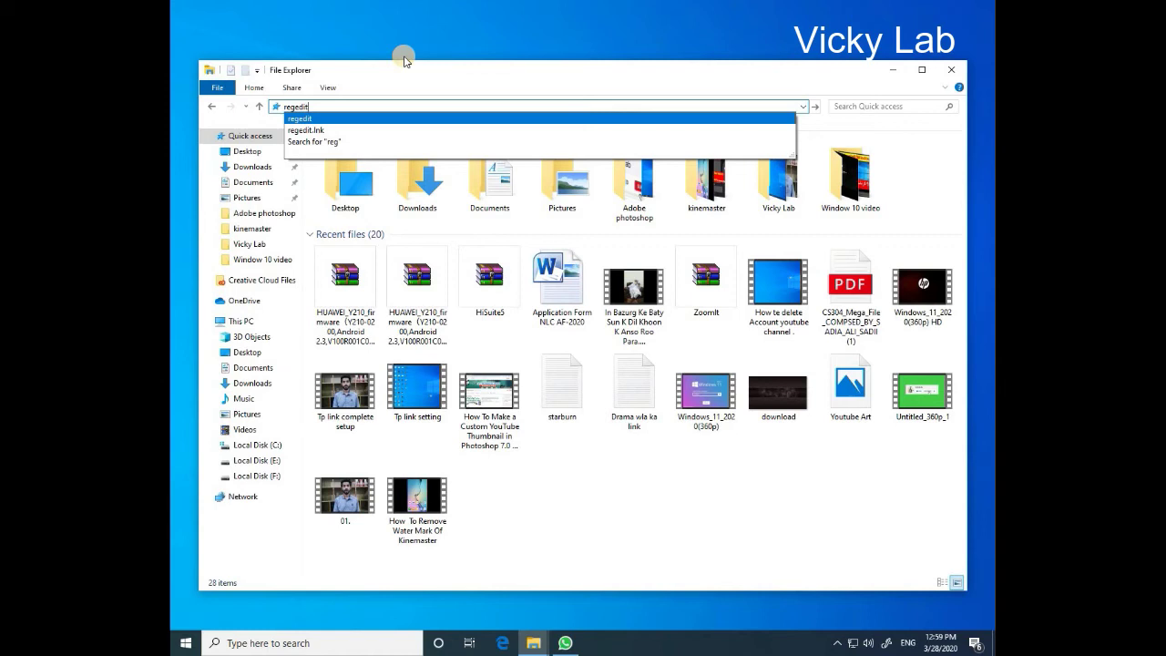
pyautogui.press('Return')
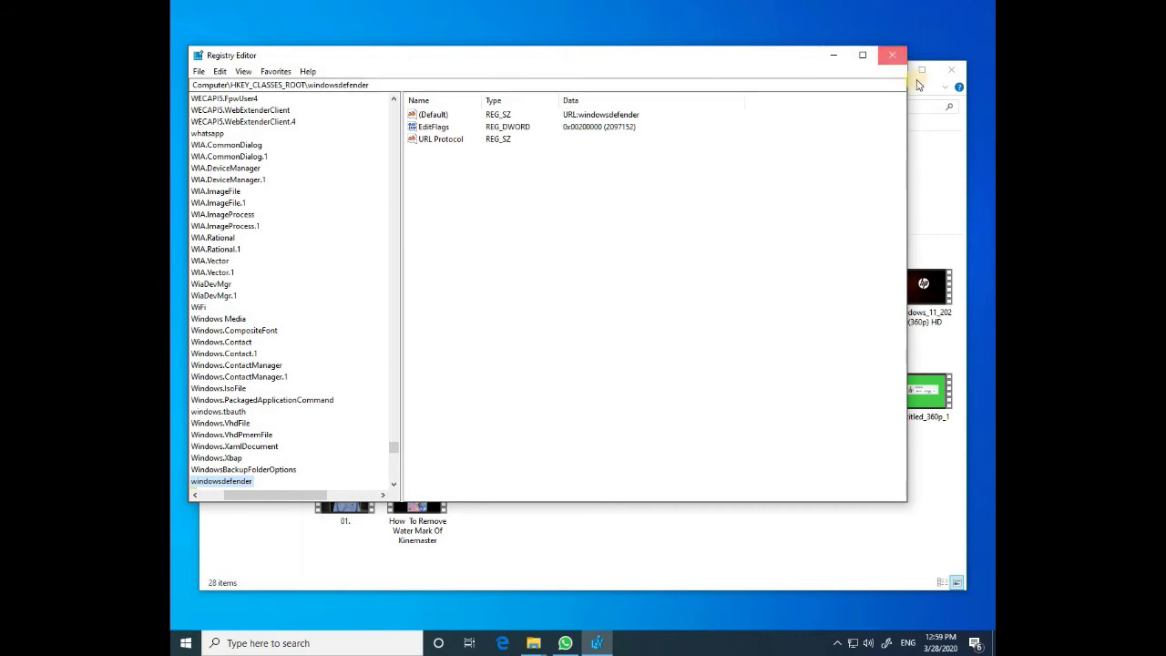
pyautogui.click(951, 70)
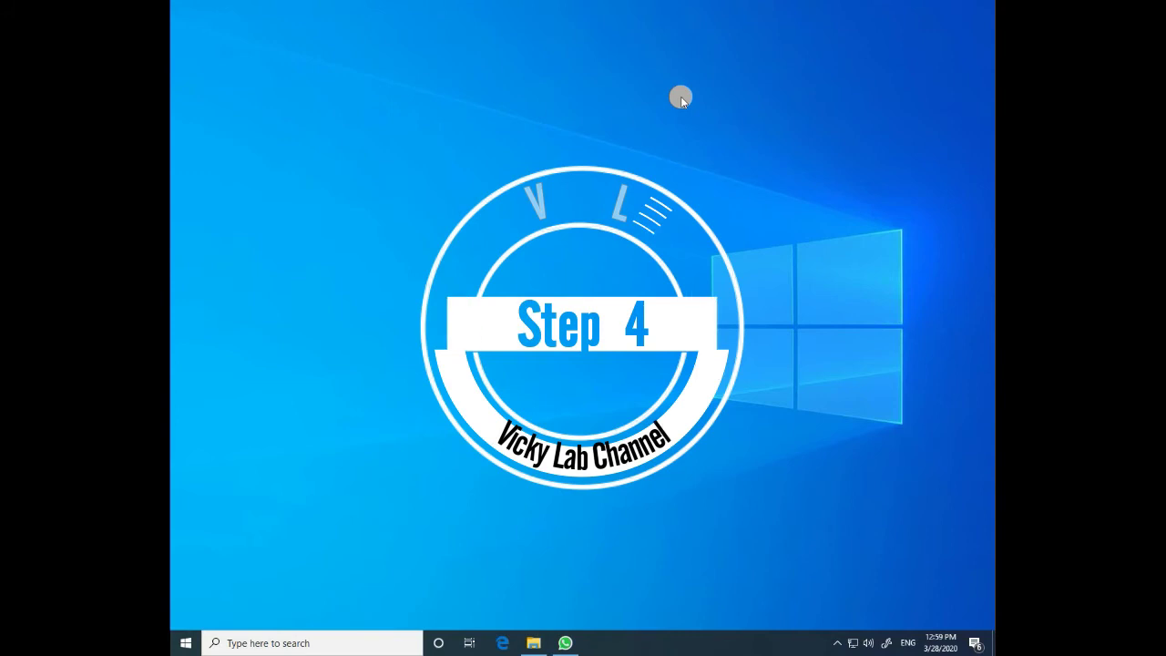
# Search Windows for "reg", open Registry Editor from the results, and close it
pyautogui.click(347, 647)
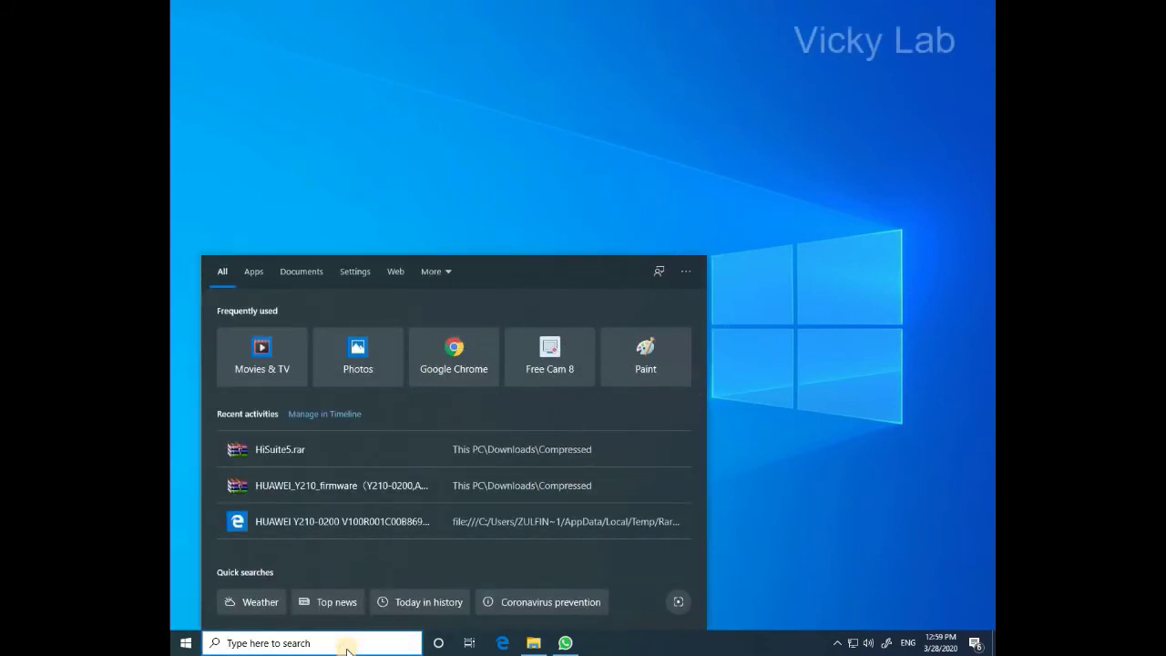
pyautogui.write('reg')
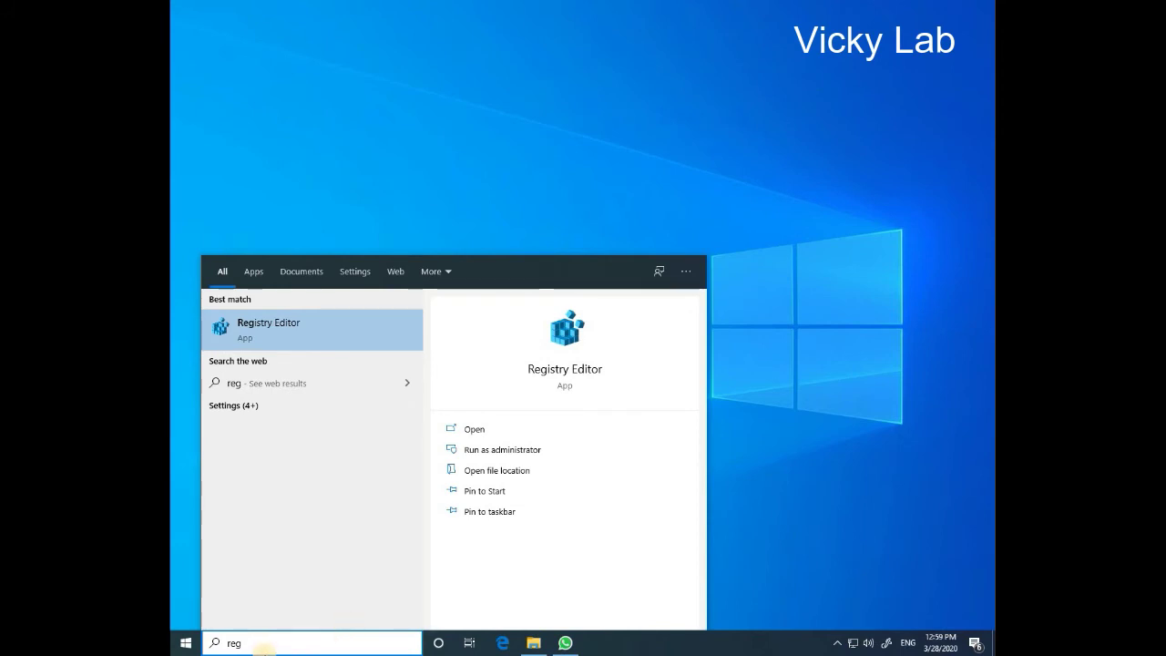
pyautogui.click(306, 332)
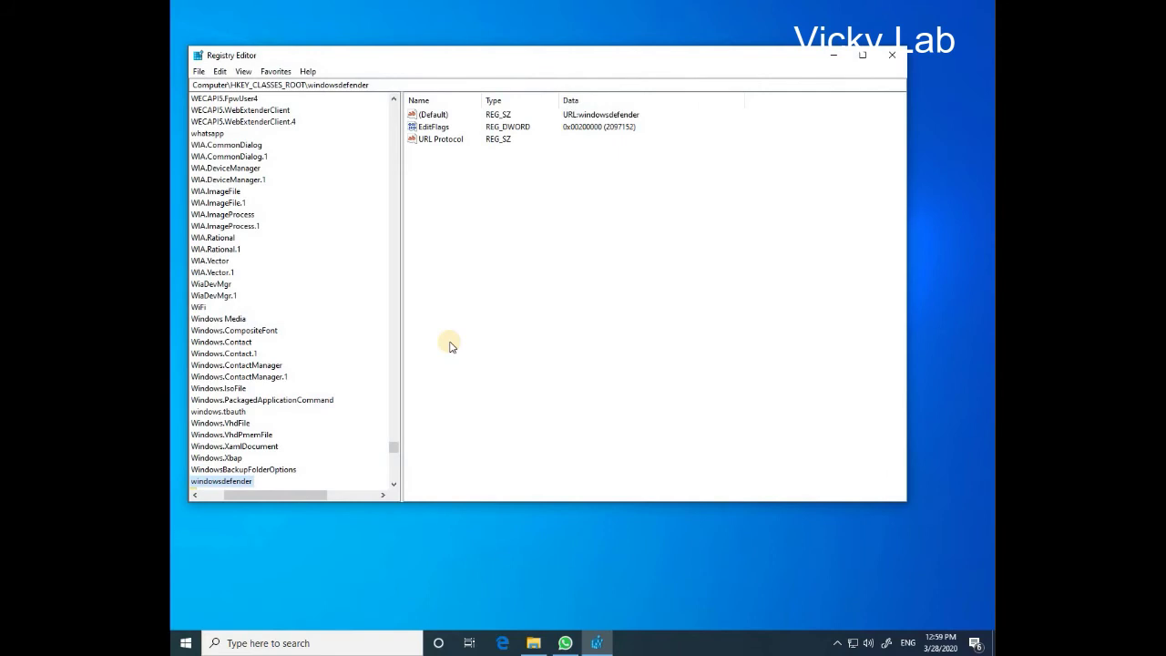
pyautogui.click(892, 55)
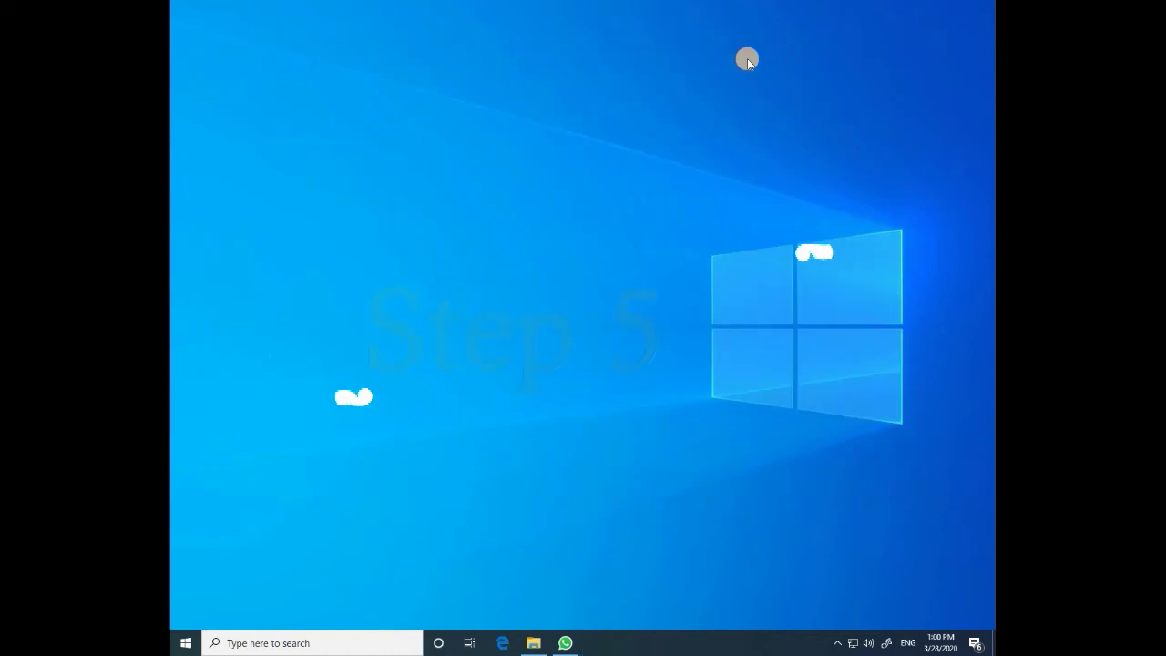
# Create a new desktop shortcut with regedit as the item location, accepting the suggested name
pyautogui.rightClick(650, 175)
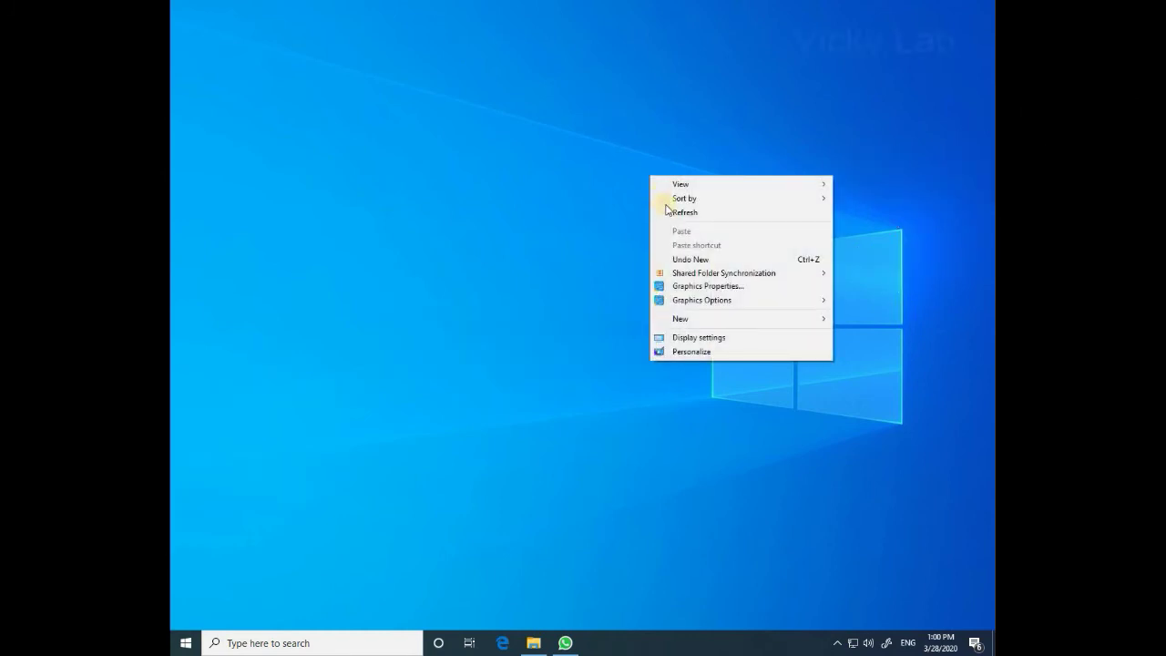
pyautogui.moveTo(694, 320)
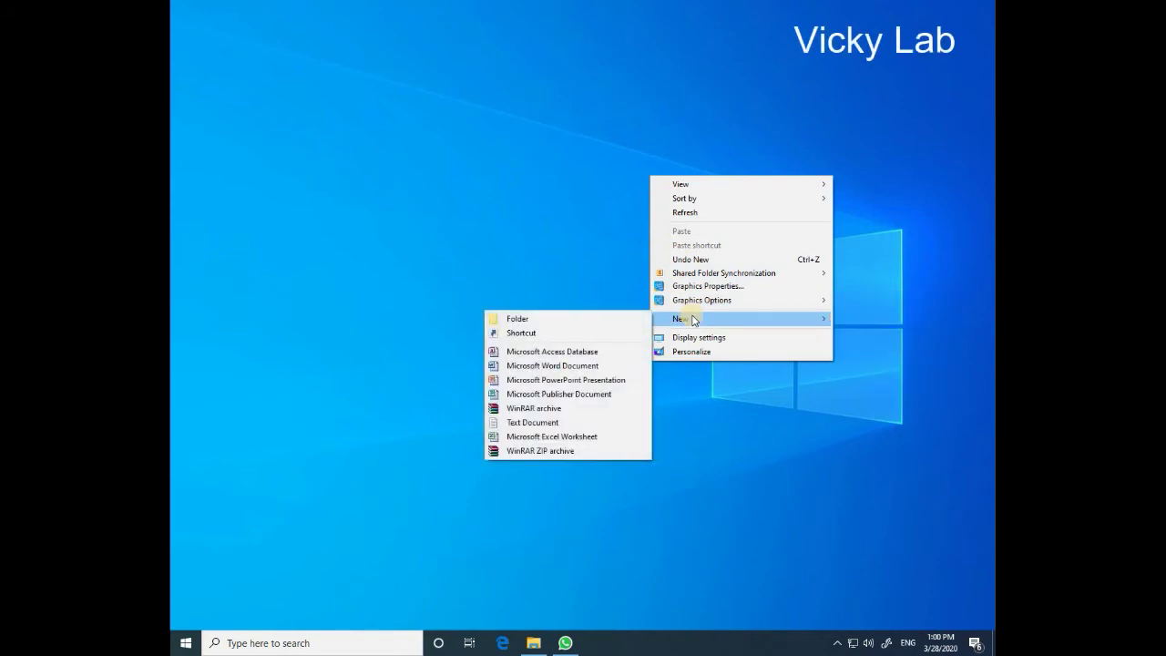
pyautogui.click(610, 333)
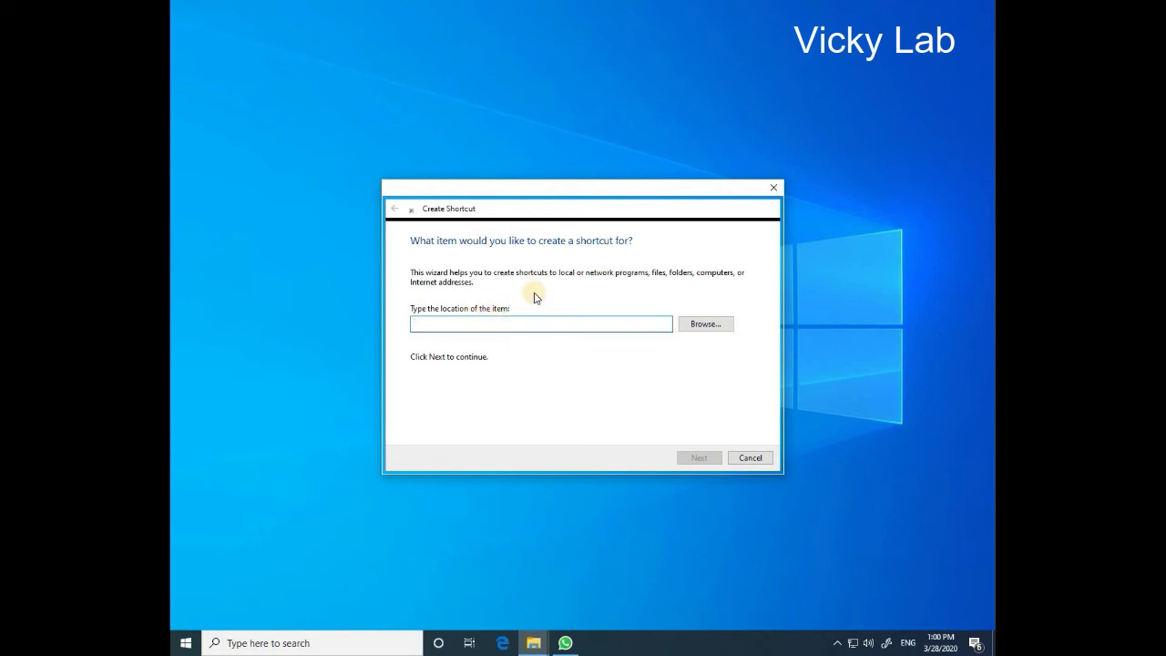
pyautogui.write('reg')
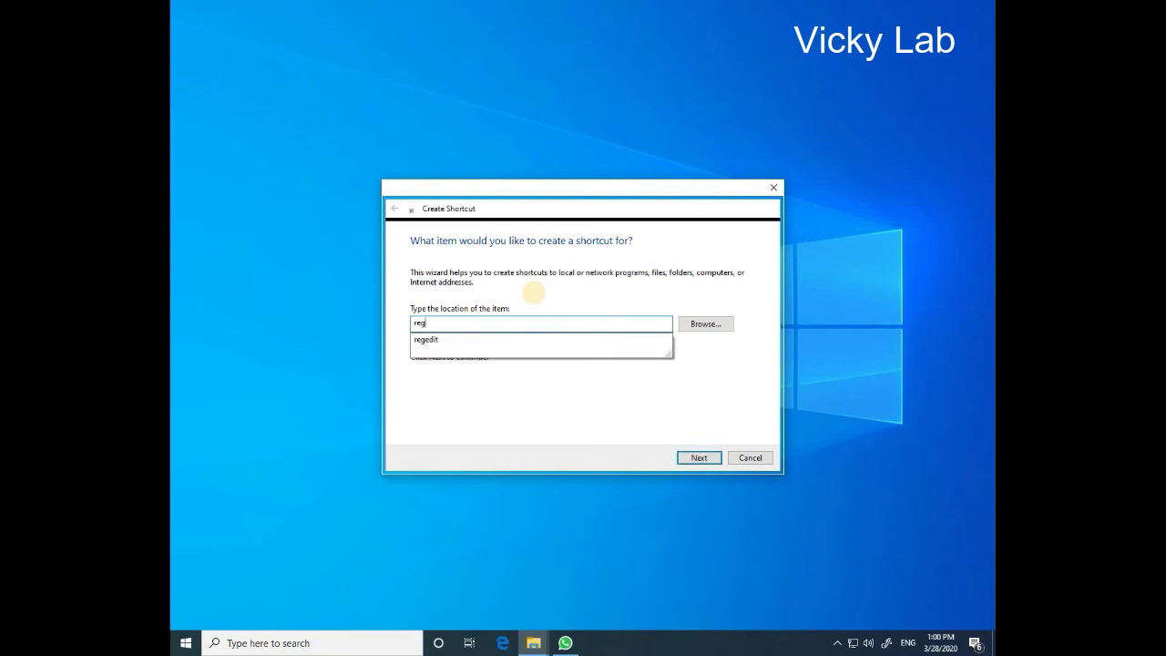
pyautogui.write('edit')
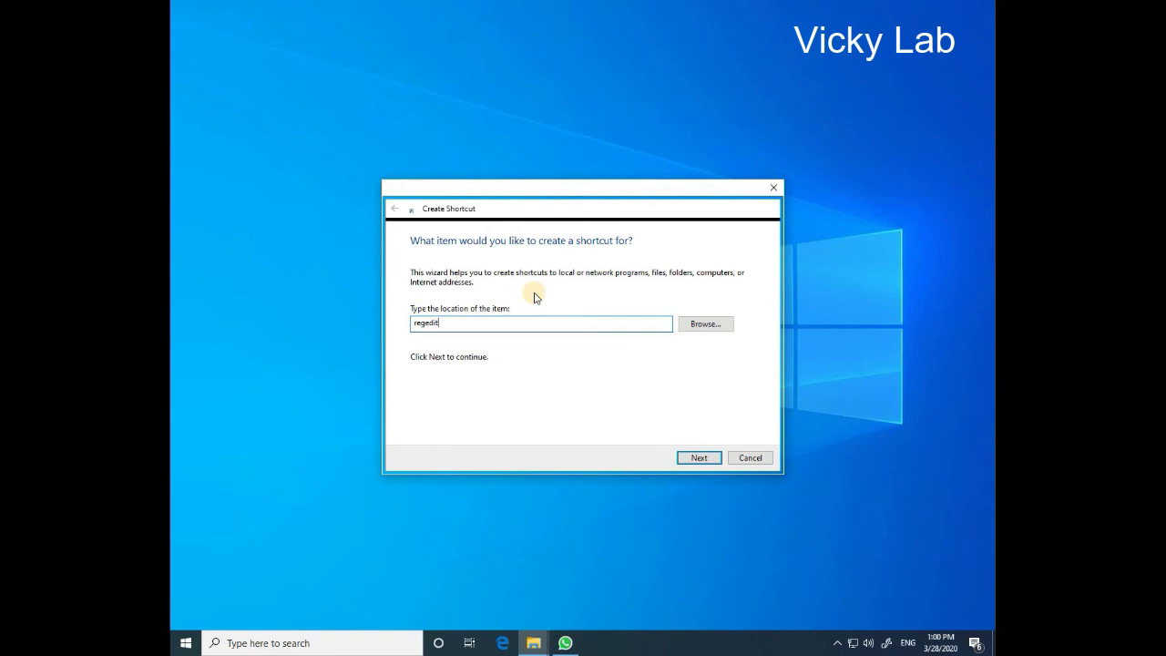
pyautogui.click(698, 458)
pyautogui.click(690, 458)
# Show the desktop icons and select the regedit shortcut
pyautogui.rightClick(615, 253)
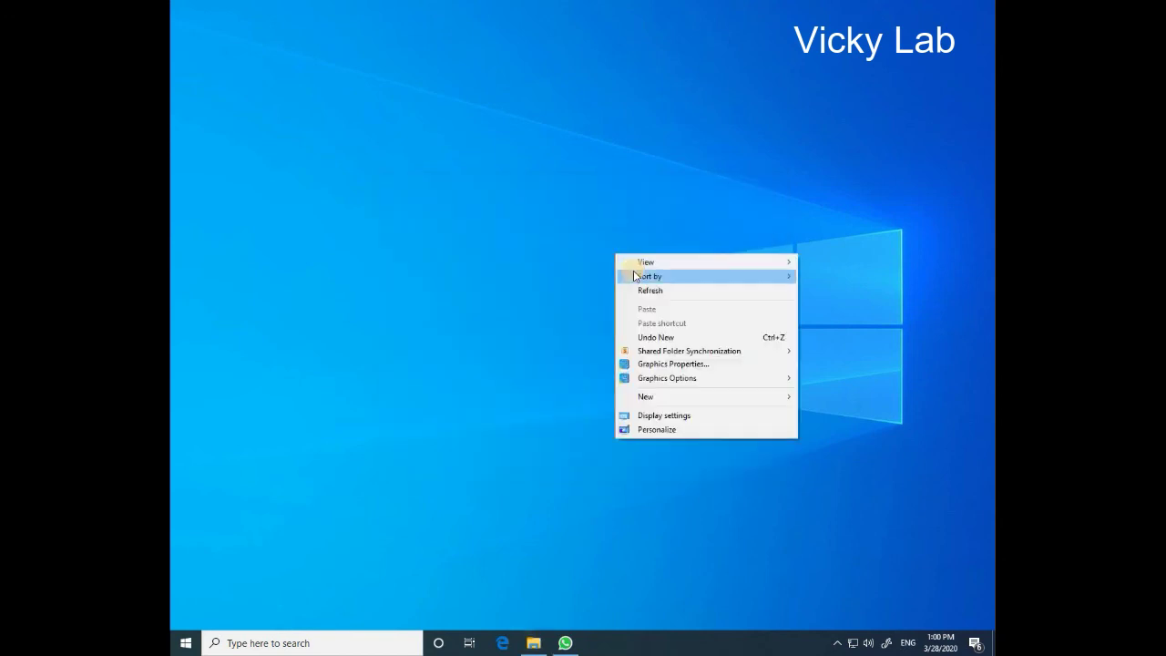
pyautogui.moveTo(640, 263)
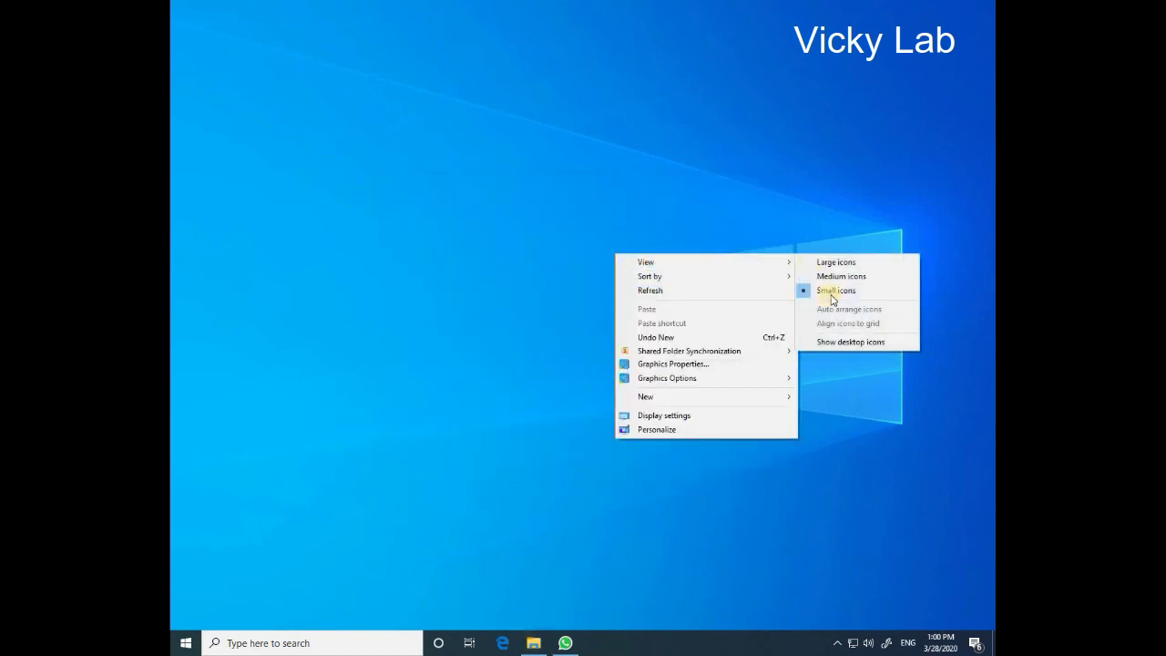
pyautogui.click(835, 342)
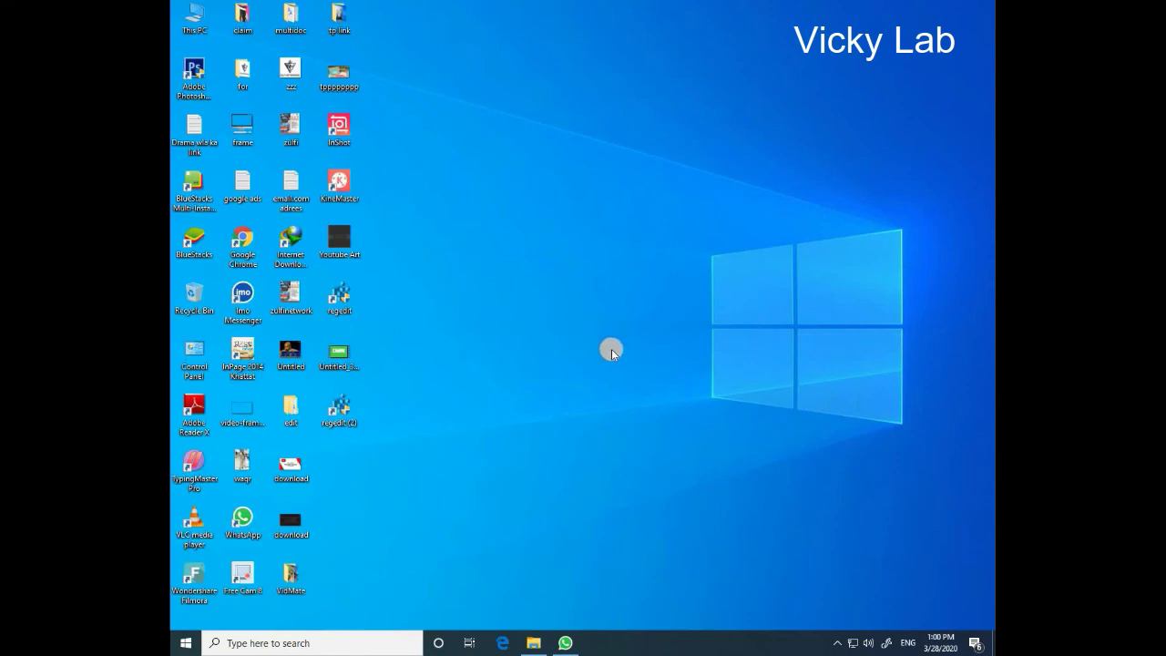
pyautogui.moveTo(346, 305); pyautogui.dragTo(649, 319)
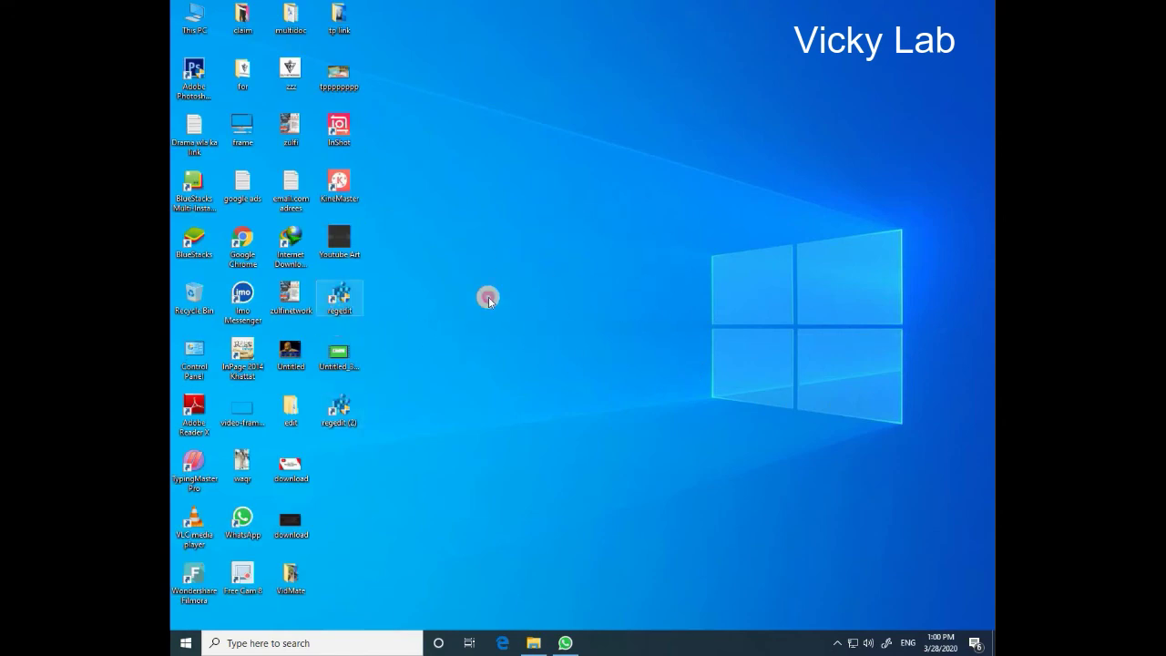
pyautogui.click(339, 305)
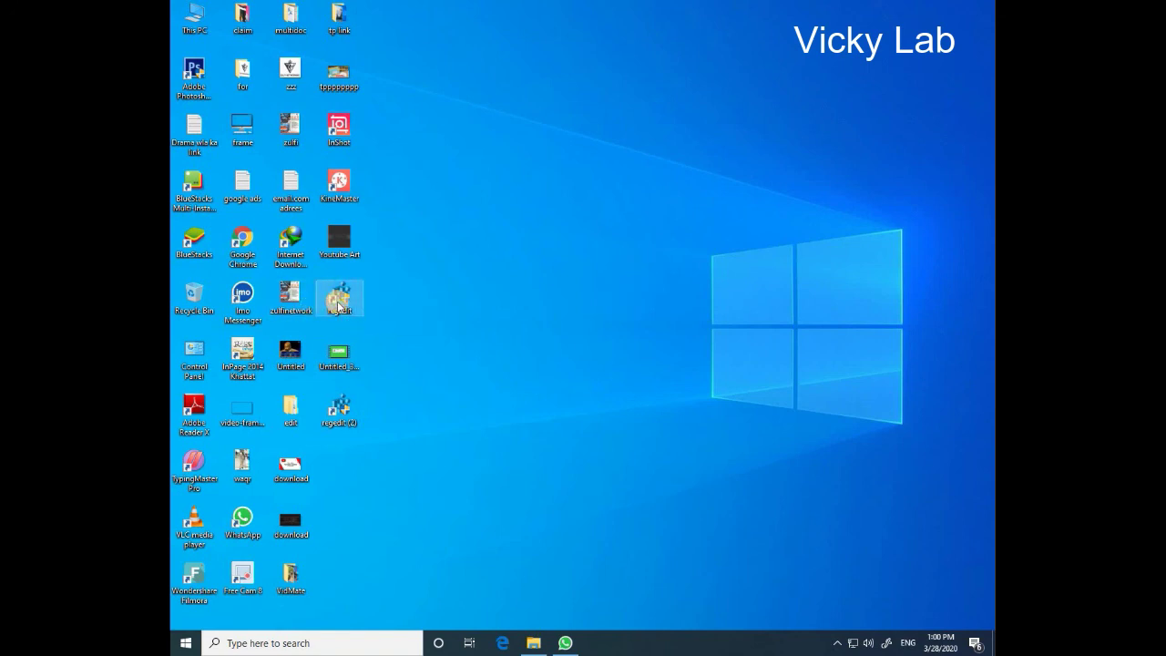